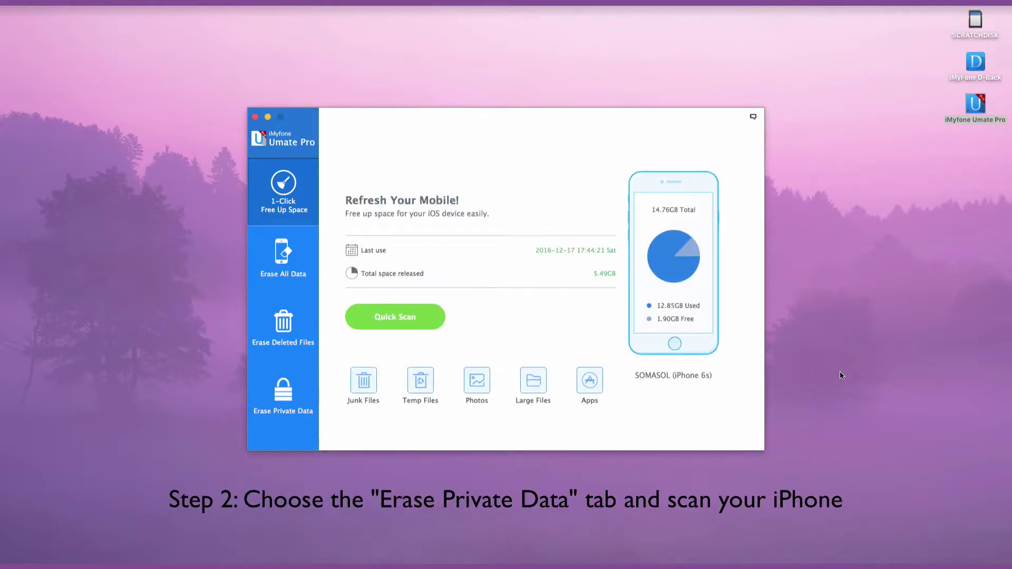
- Scan the iPhone's private data (4730 records) and pick two of four WhatsApp attachment photos
{"action": "left_click", "coordinate": [282, 395]}
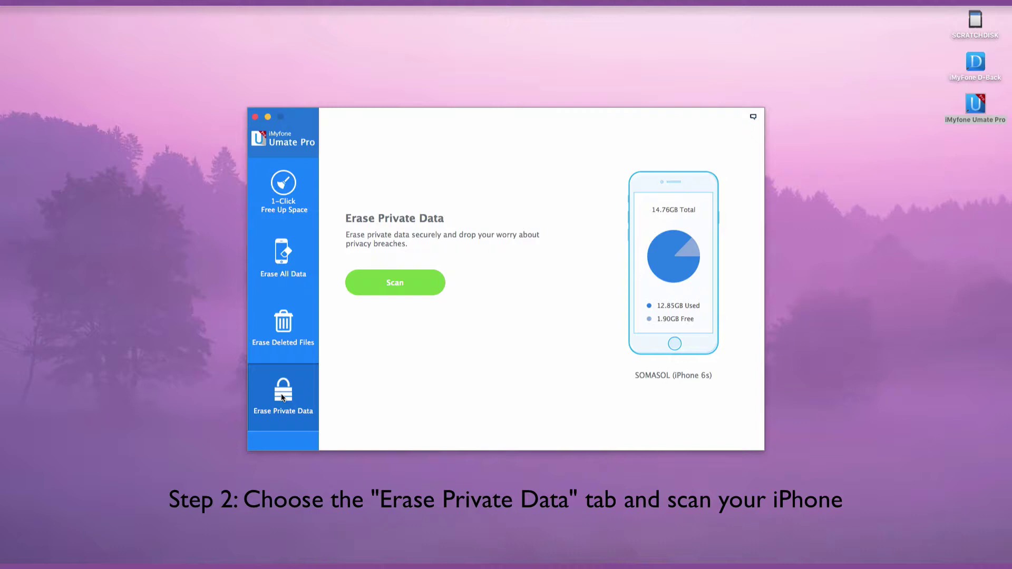
{"action": "left_click", "coordinate": [394, 283]}
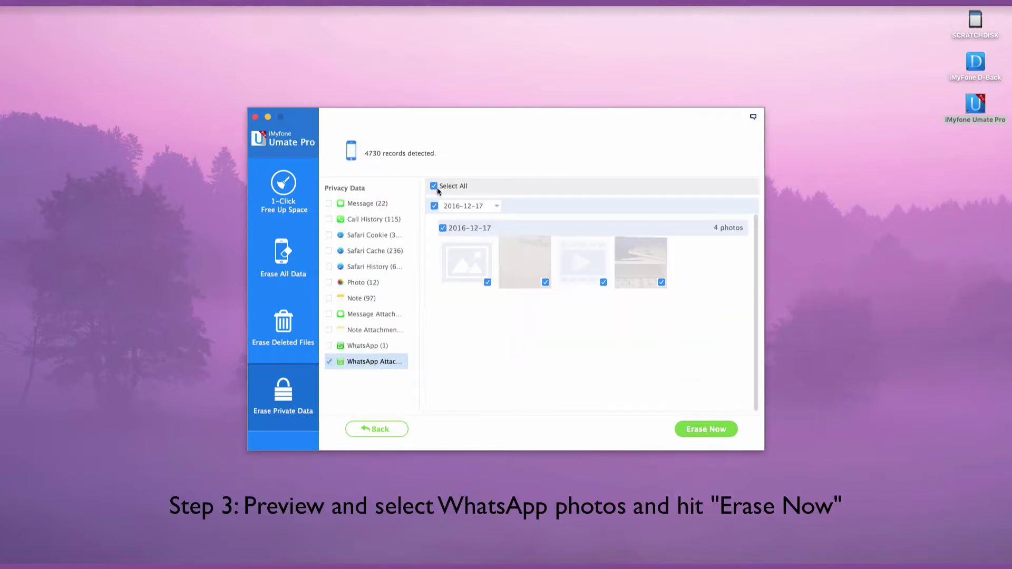
{"action": "left_click", "coordinate": [661, 284]}
{"action": "left_click", "coordinate": [604, 283]}
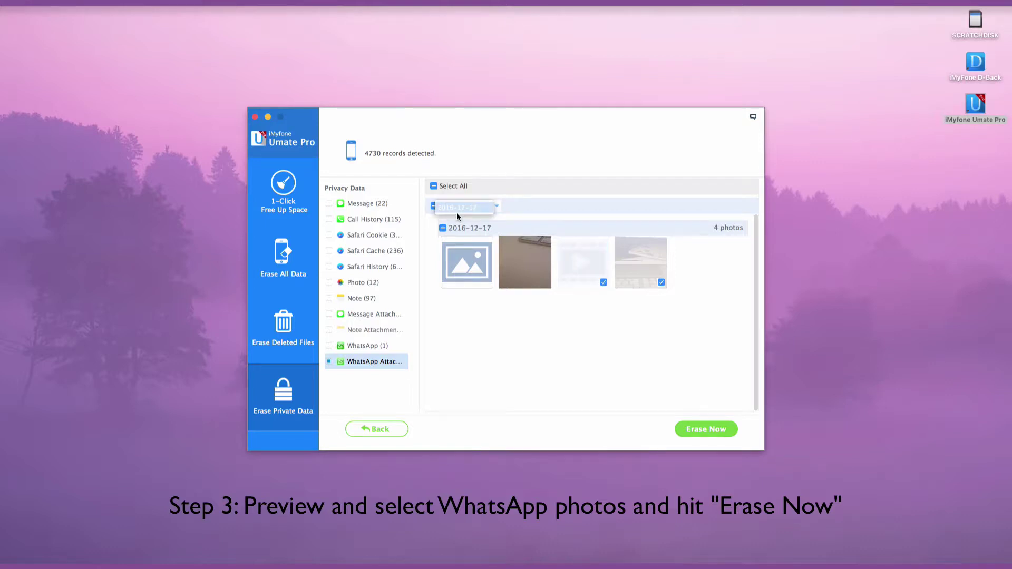
- Erase the two chosen WhatsApp photos, confirming with the word 'delete'
{"action": "left_click", "coordinate": [713, 430]}
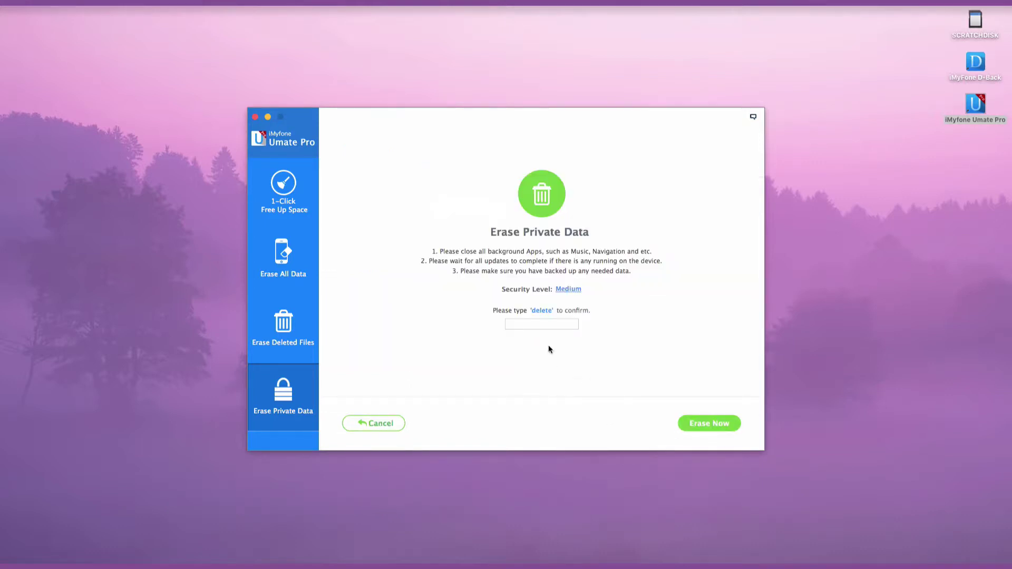
{"action": "left_click", "coordinate": [542, 324]}
{"action": "type", "text": "delete"}
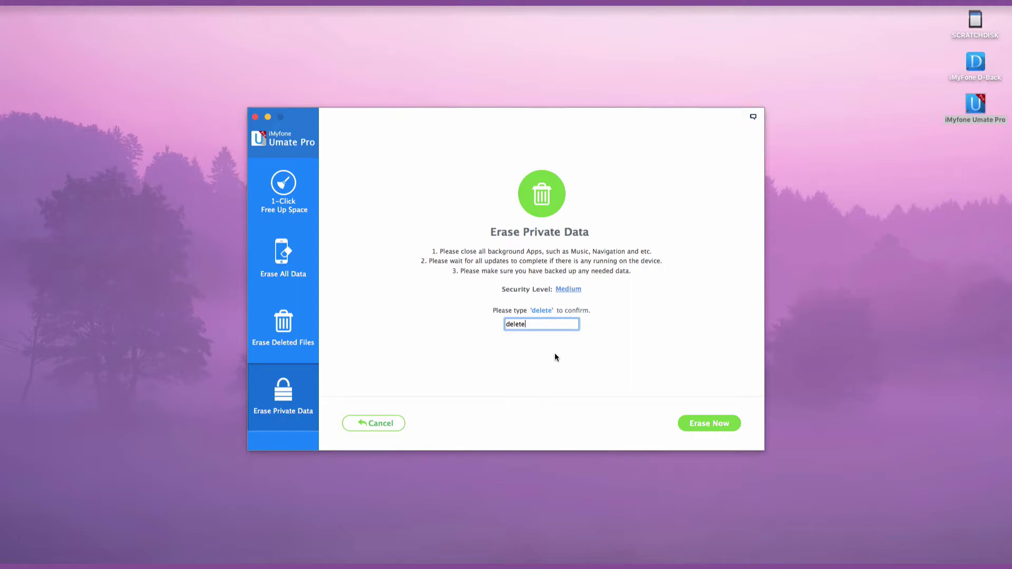
{"action": "left_click", "coordinate": [713, 427]}
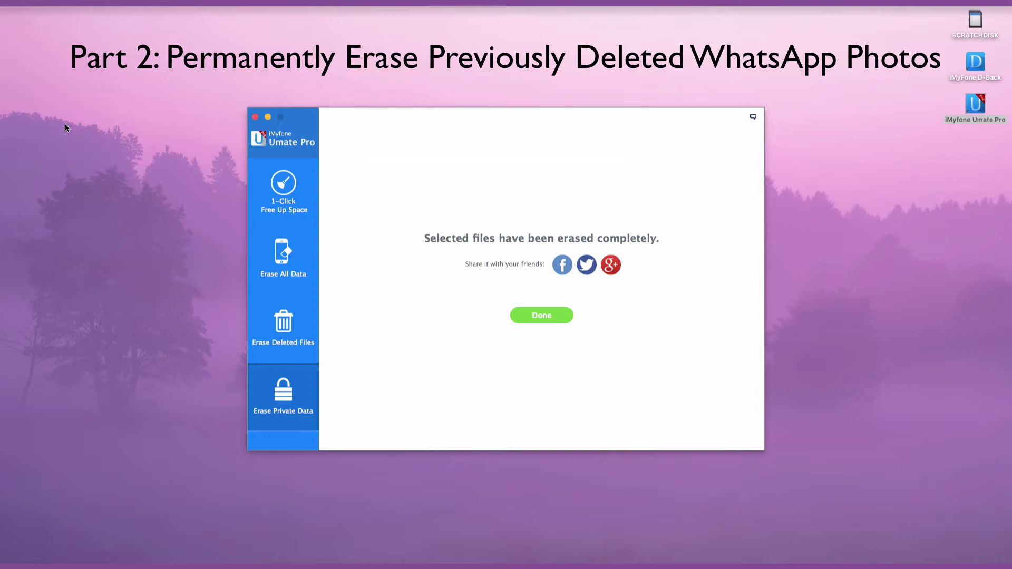
- Dismiss the completion message and run an Erase Deleted Files scan, finding 352 records
{"action": "left_click", "coordinate": [535, 316]}
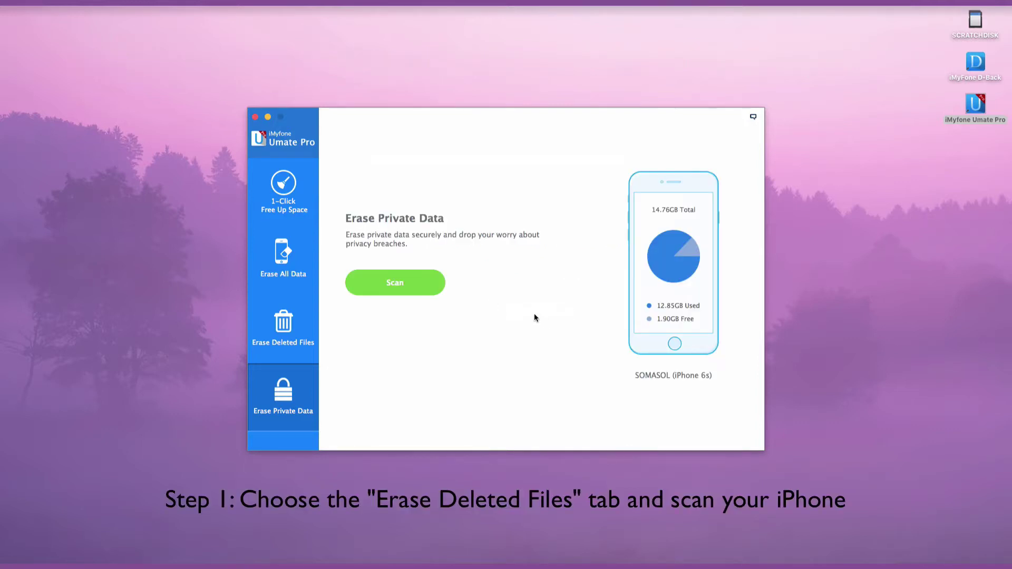
{"action": "left_click", "coordinate": [273, 327]}
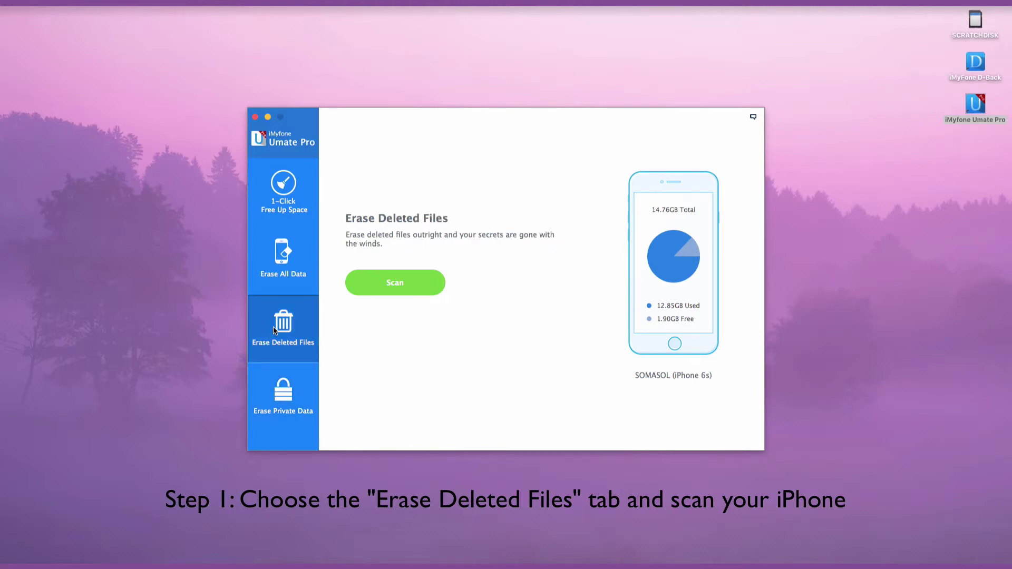
{"action": "left_click", "coordinate": [420, 283]}
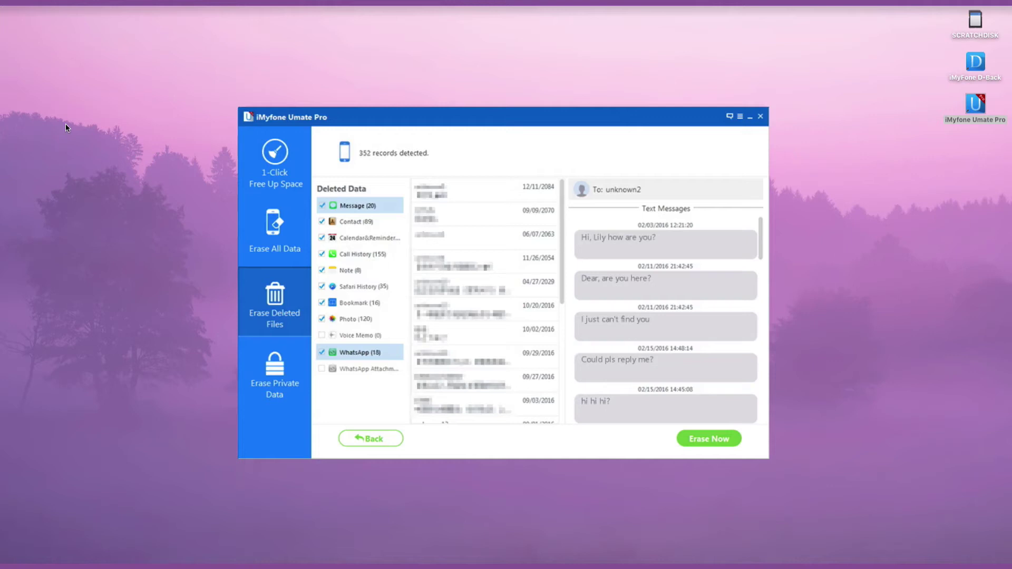